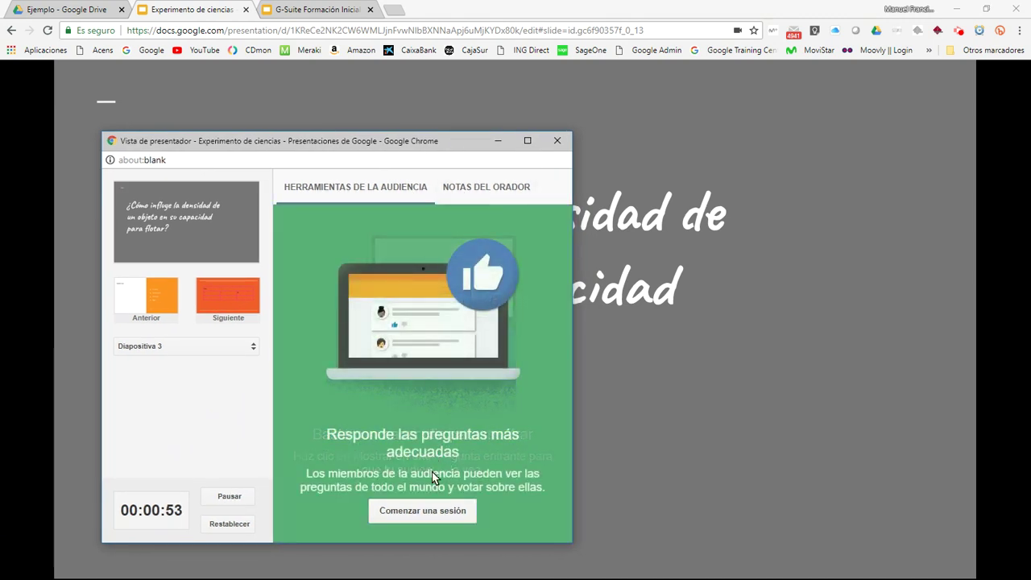
- Start an audience question session for the presentation and move the presenter view window off the slide
click(420, 517)
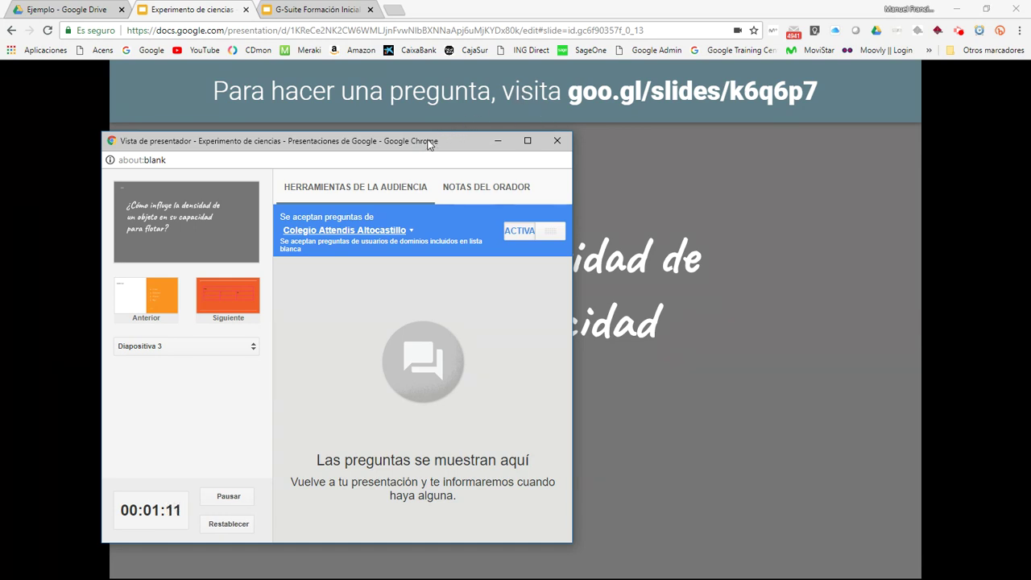
drag(428, 143, 435, 154)
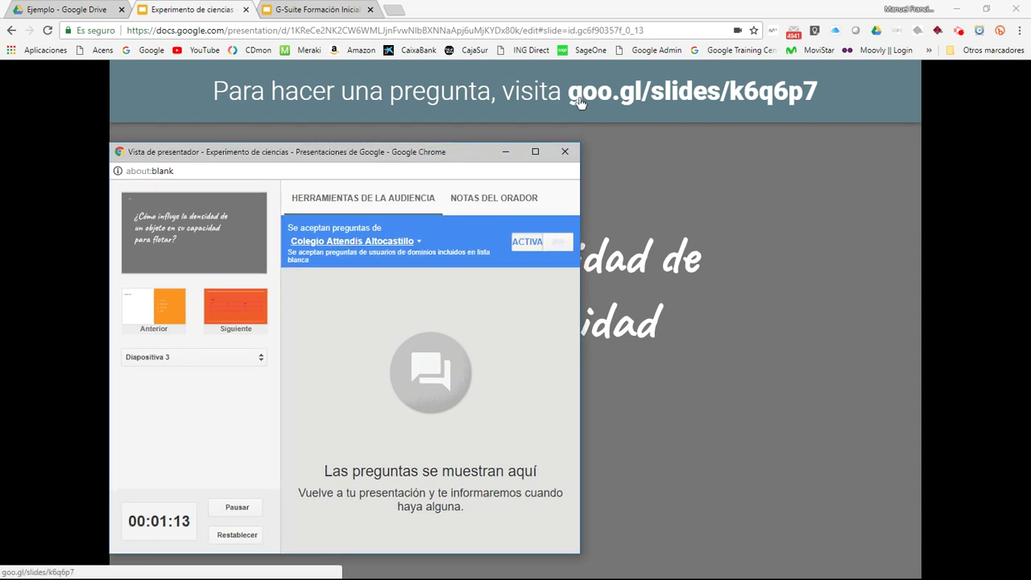
drag(359, 163, 365, 141)
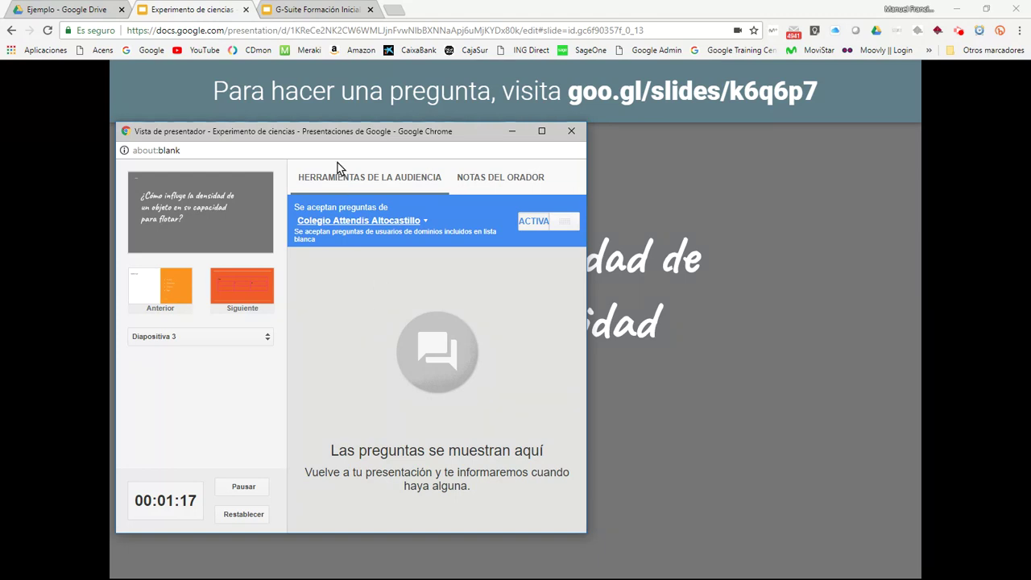
drag(303, 133, 0, 142)
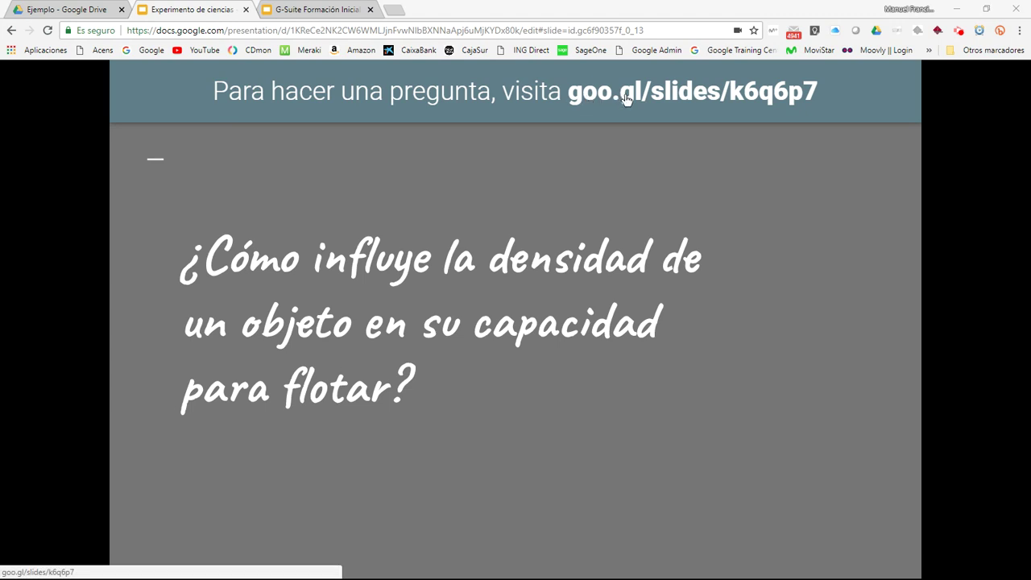
- Open the audience question page from the link above the slide and submit the question "Como te llamas"
click(580, 100)
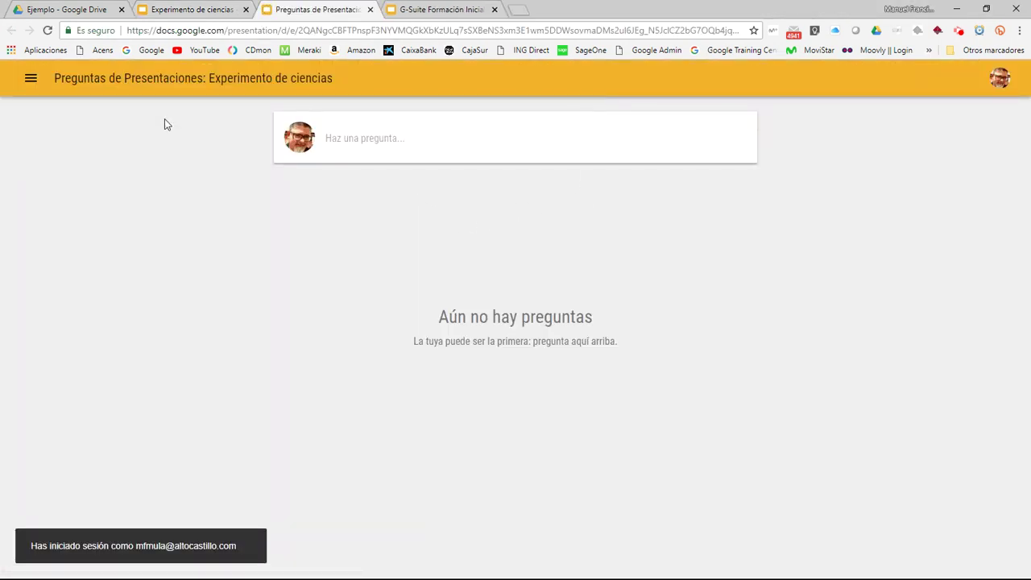
click(380, 148)
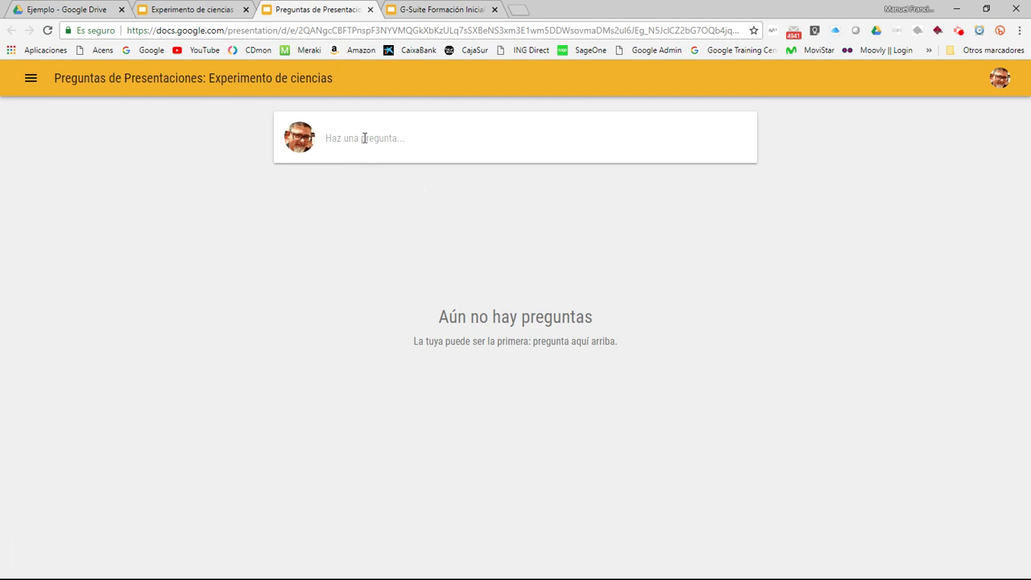
text(Como te llamas)
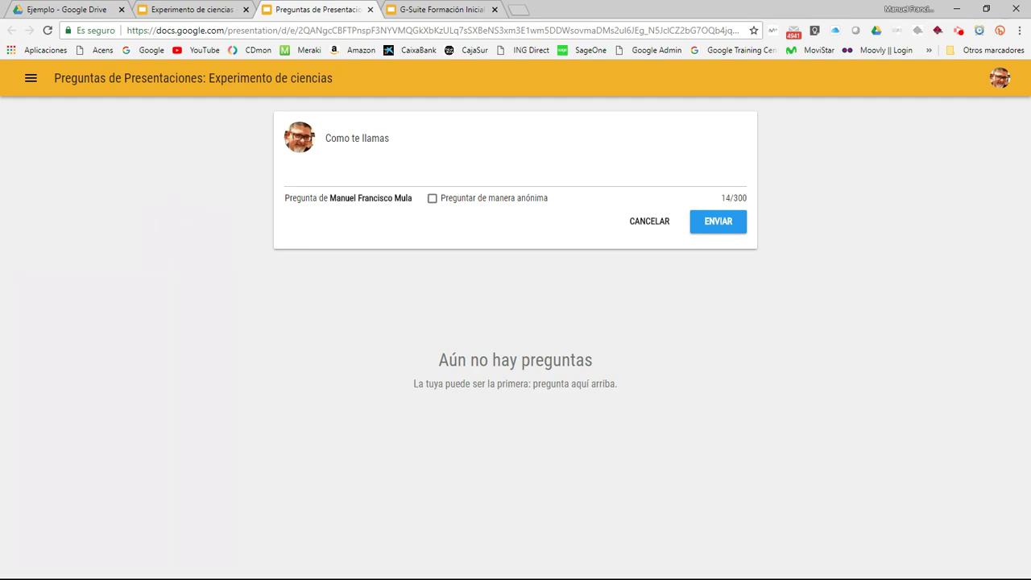
key(alt+Tab)
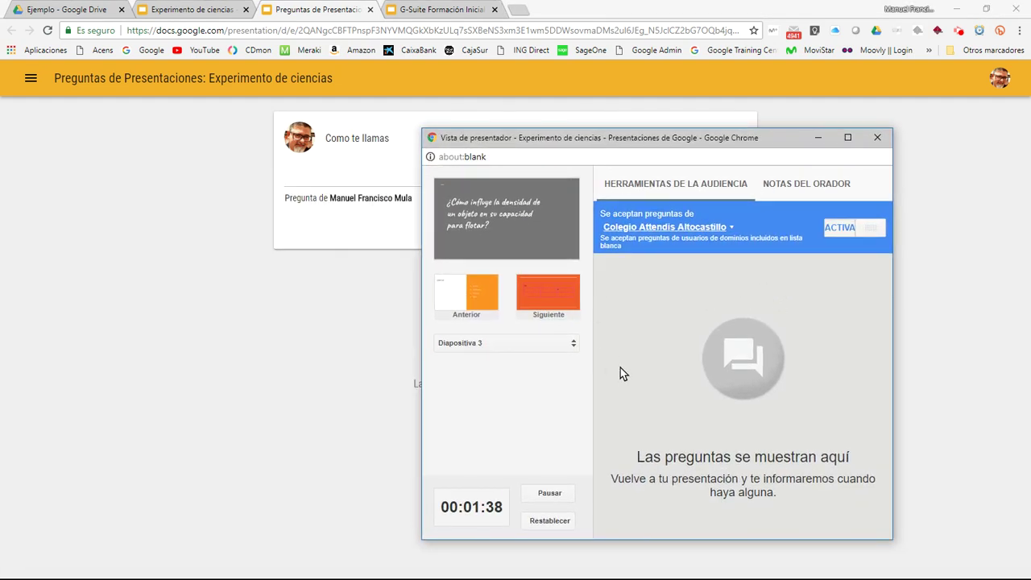
drag(609, 136, 0, 137)
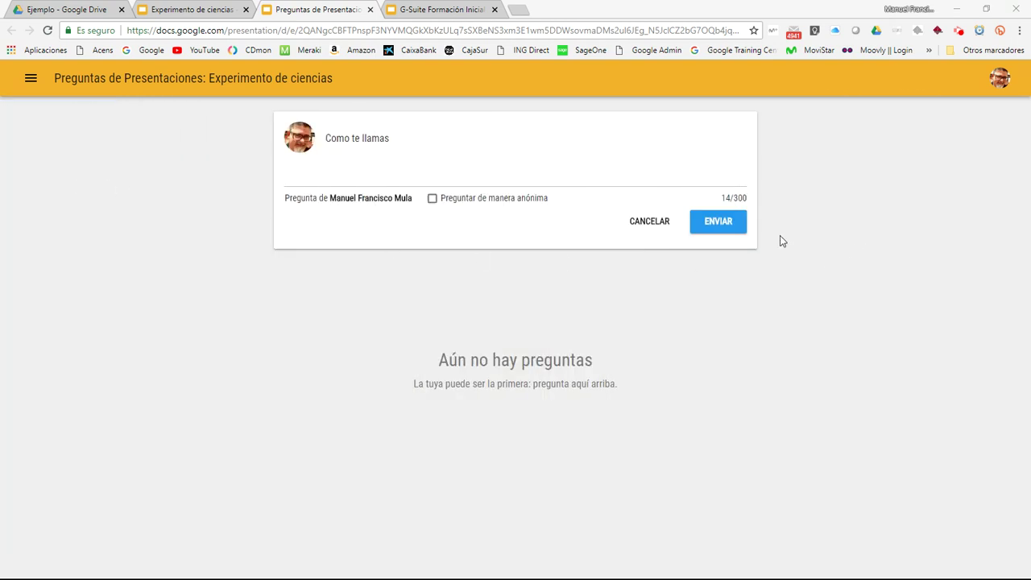
click(731, 229)
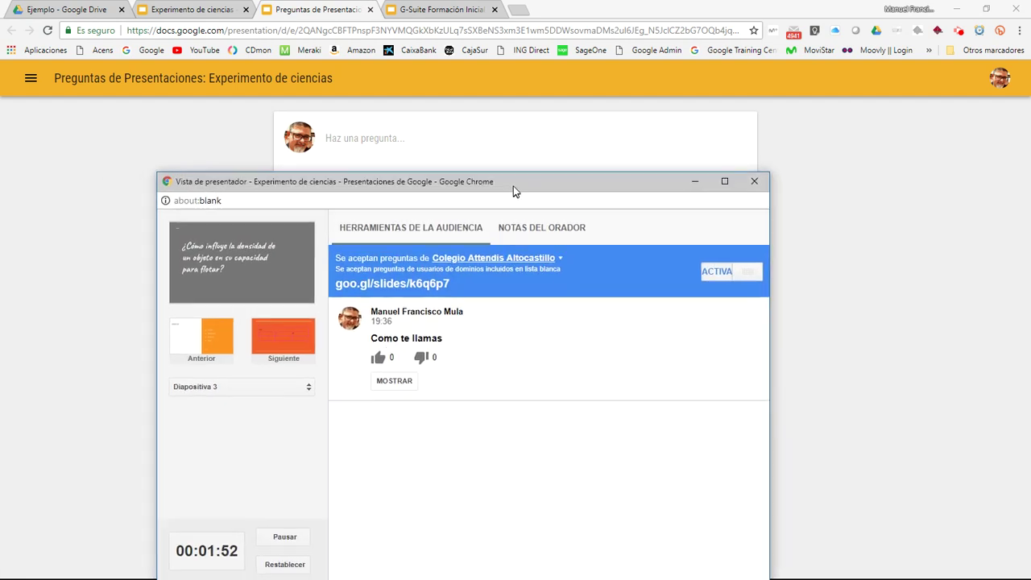
- Return to the Experimento de ciencias slideshow and display the "Como te llamas" question on it from the presenter view
drag(516, 189, 463, 121)
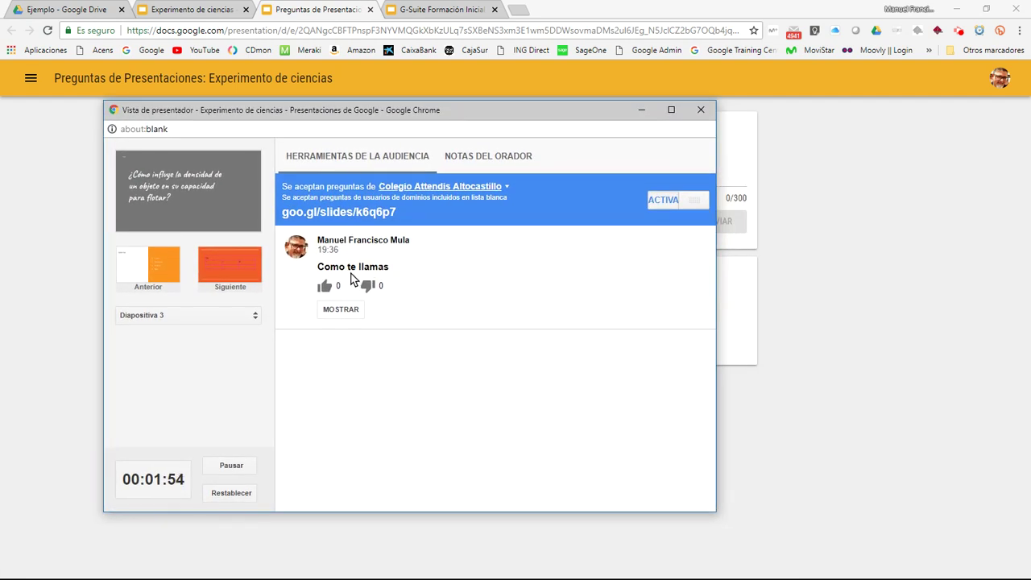
drag(337, 113, 344, 121)
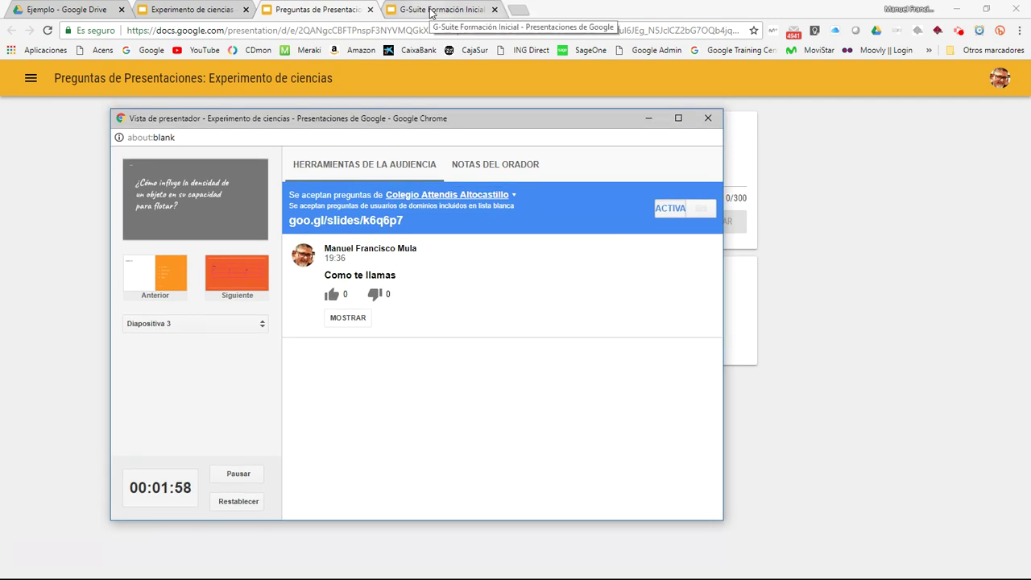
click(206, 11)
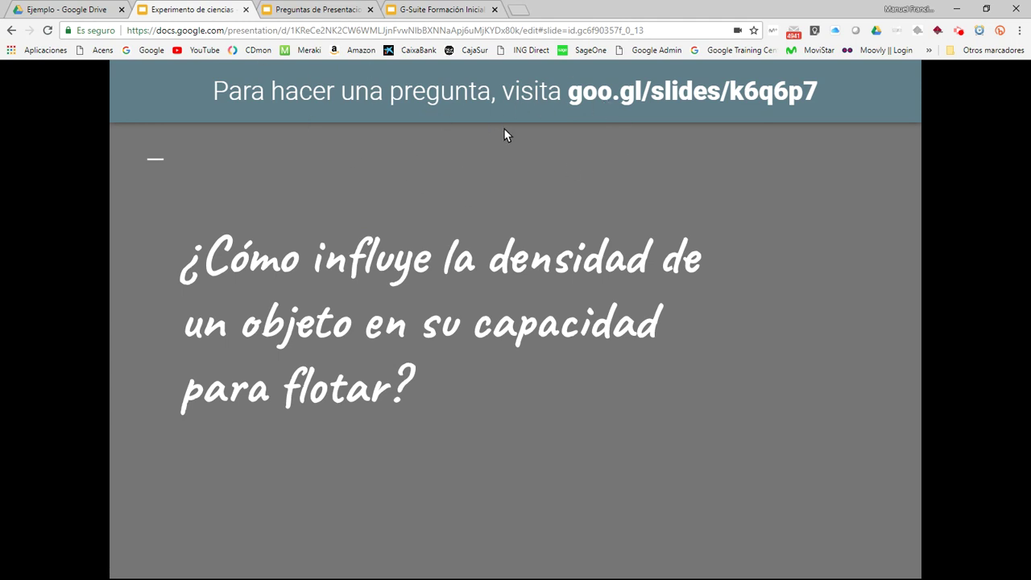
key(alt+Tab)
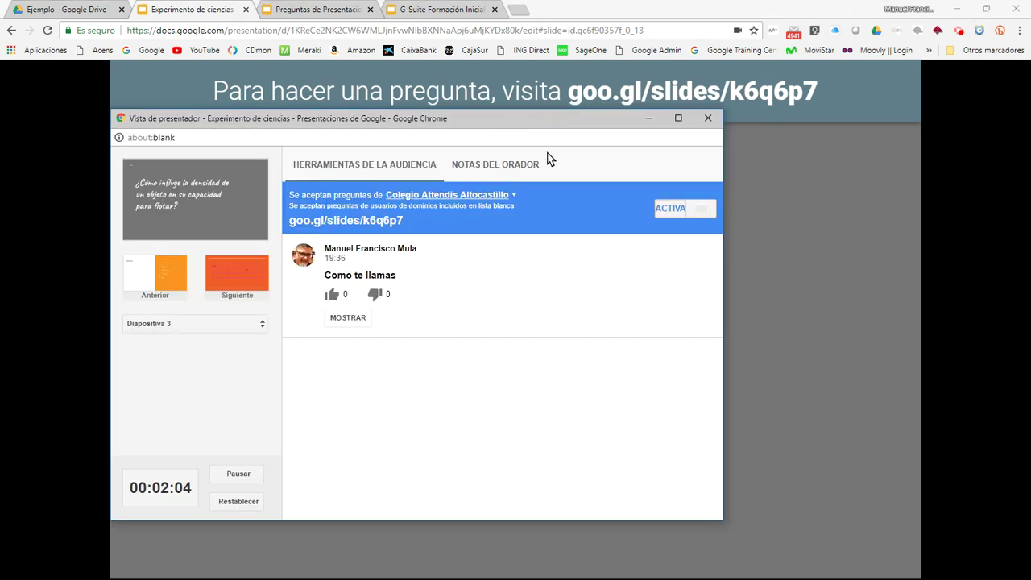
drag(559, 120, 734, 163)
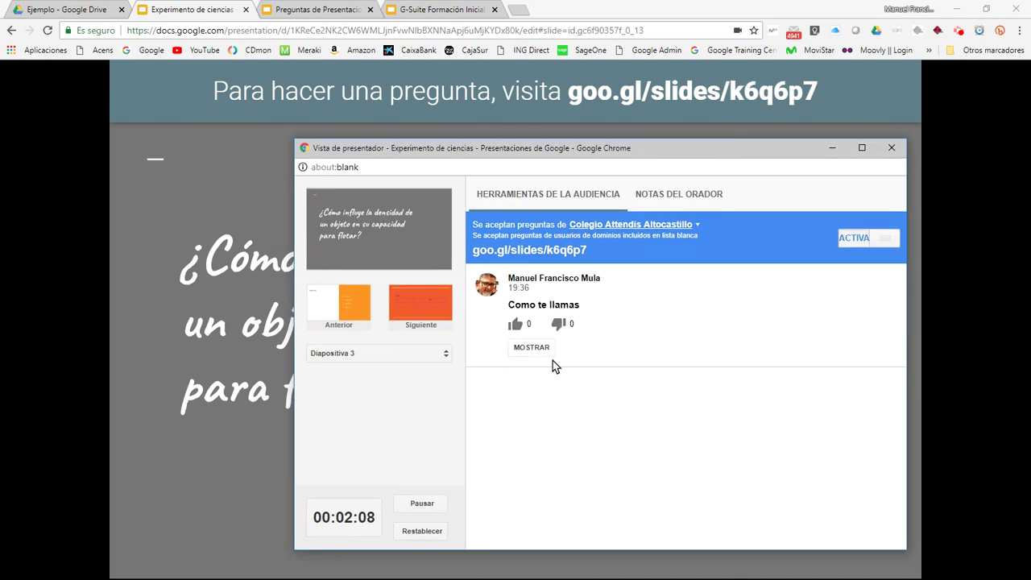
drag(556, 152, 644, 206)
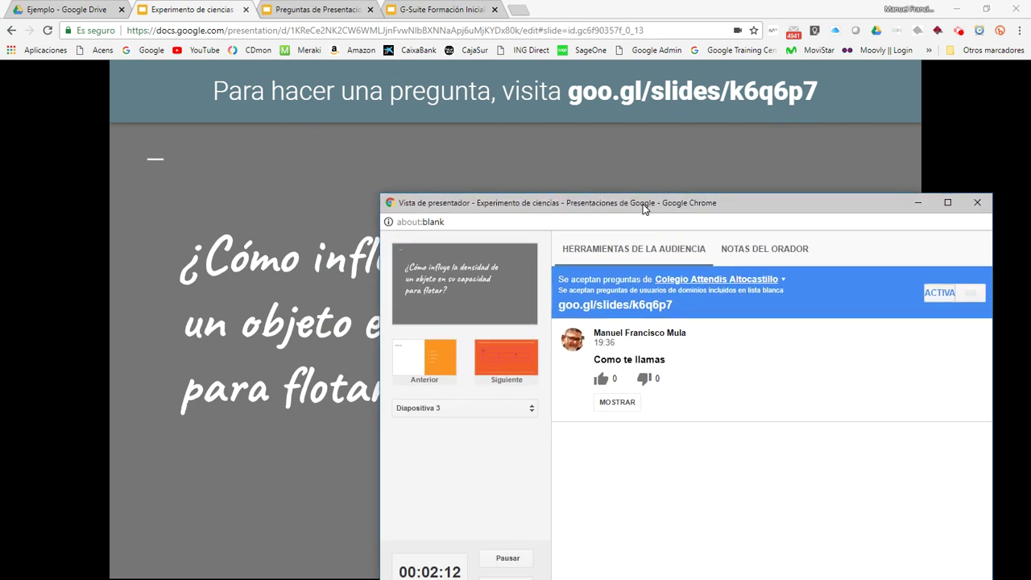
click(627, 409)
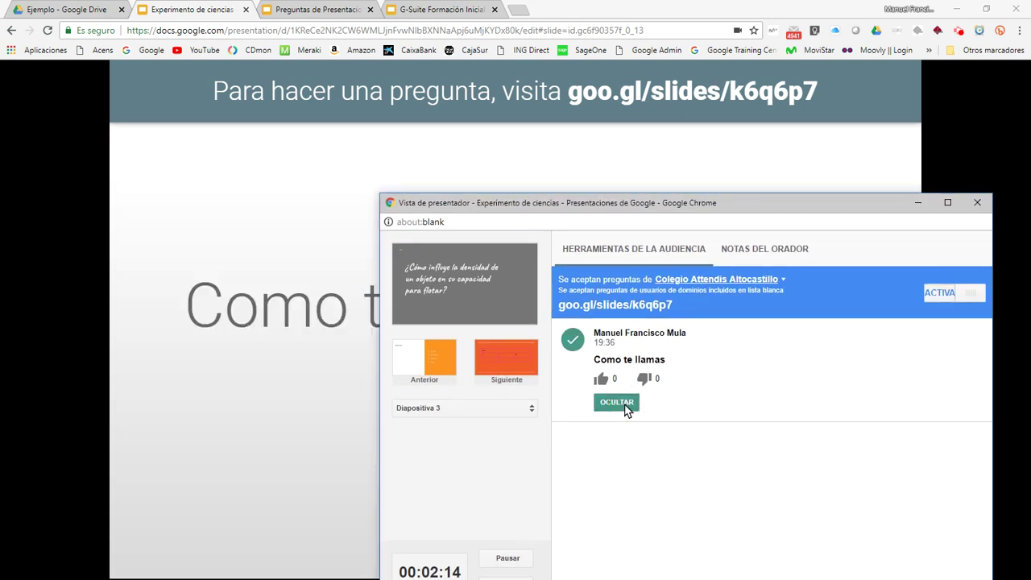
- Hide the "Como te llamas" question so the slideshow returns to its slide
drag(645, 208, 507, 142)
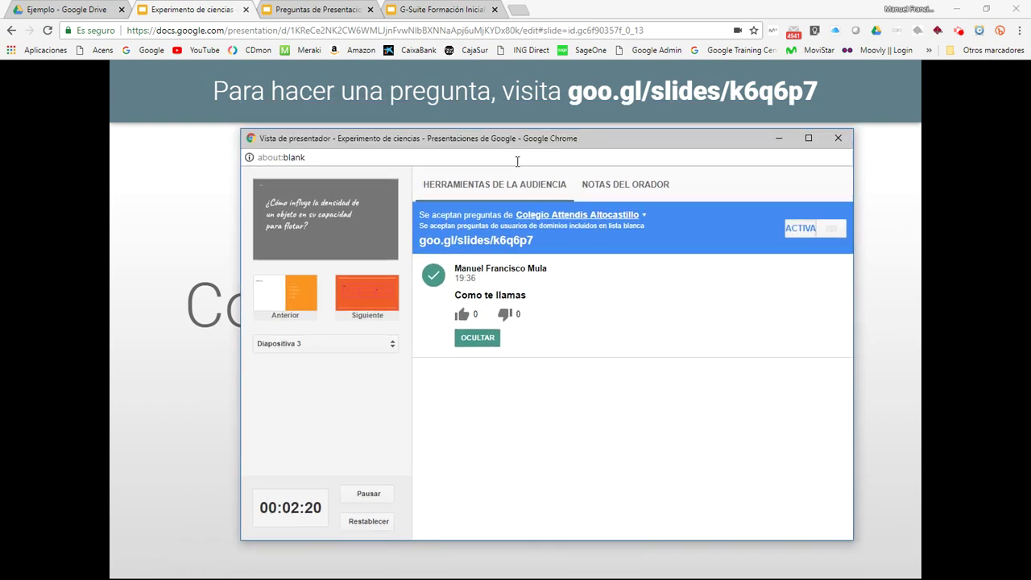
click(489, 338)
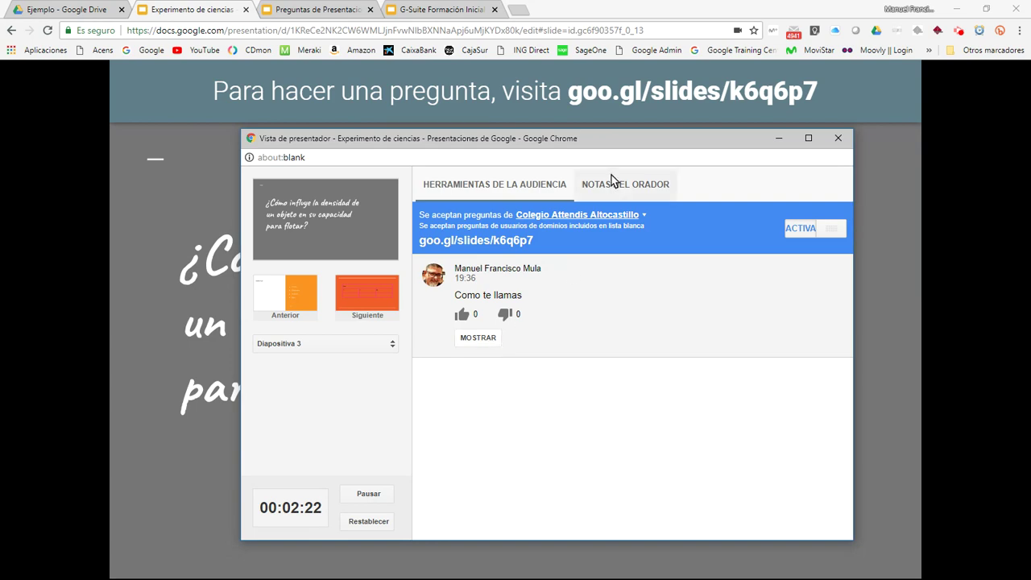
drag(613, 137, 601, 121)
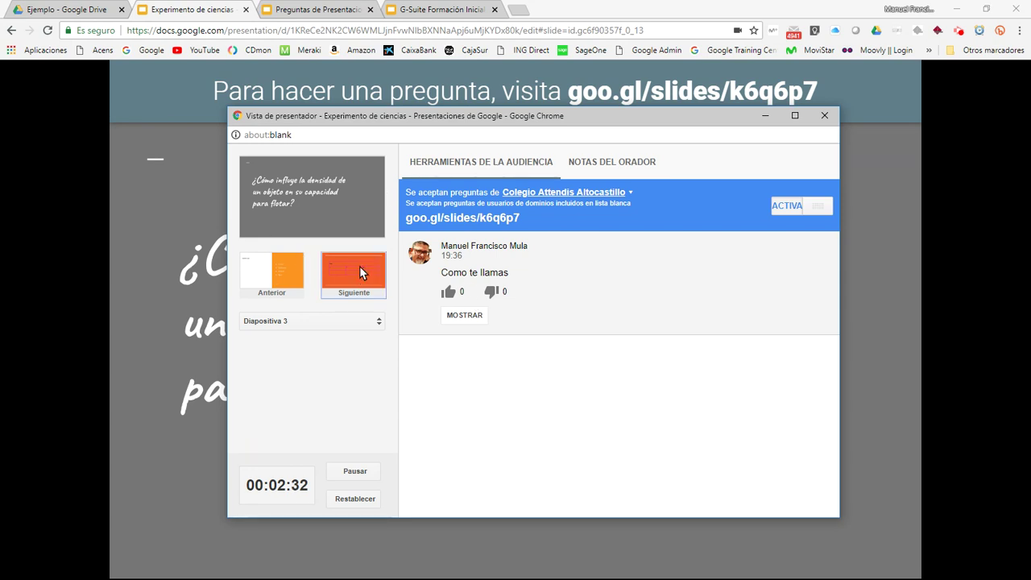
- Enlarge the presenter view window in width and height and reposition it over the slideshow
drag(476, 124, 260, 61)
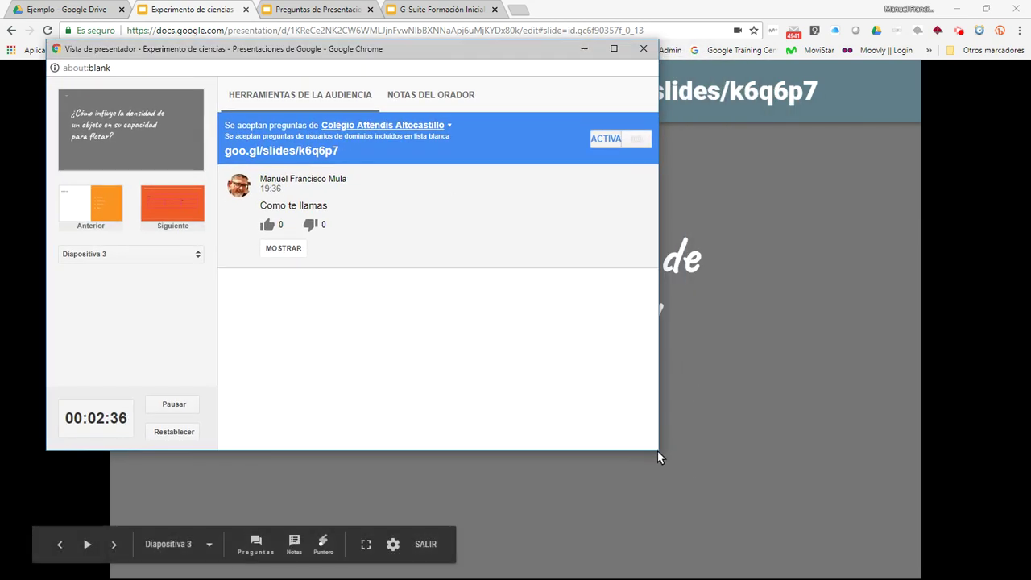
drag(658, 450, 913, 451)
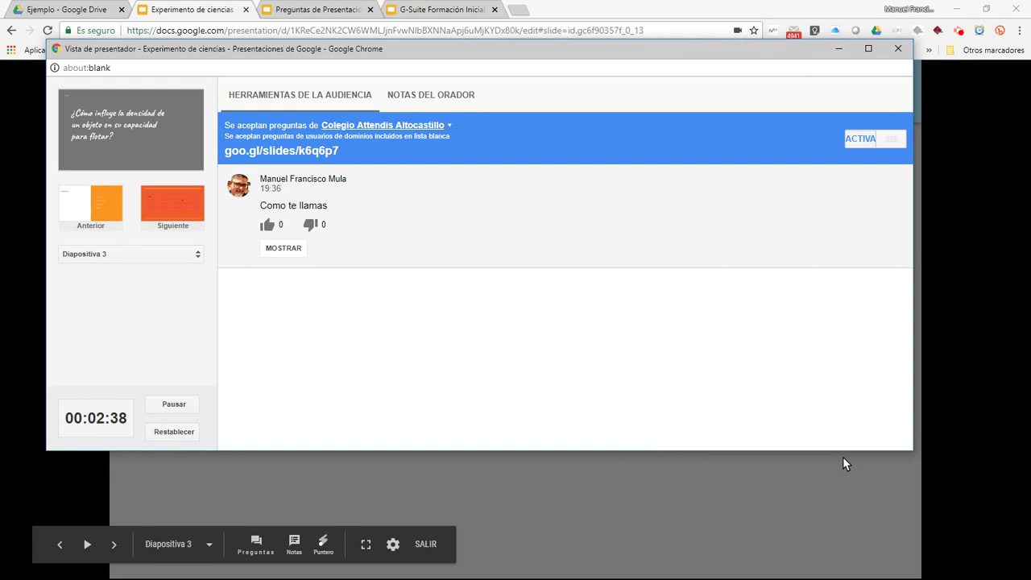
drag(842, 452, 842, 531)
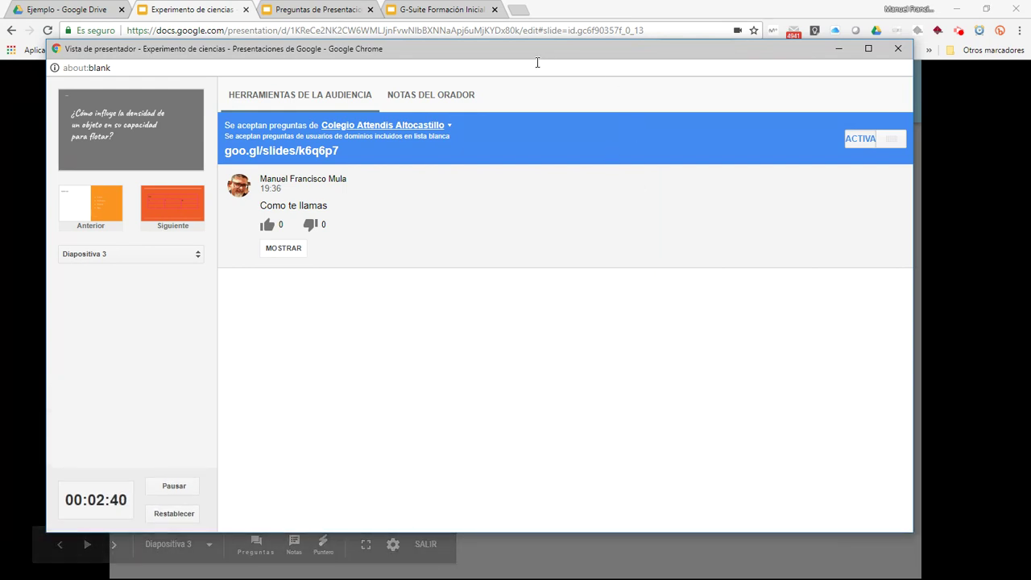
drag(528, 47, 545, 78)
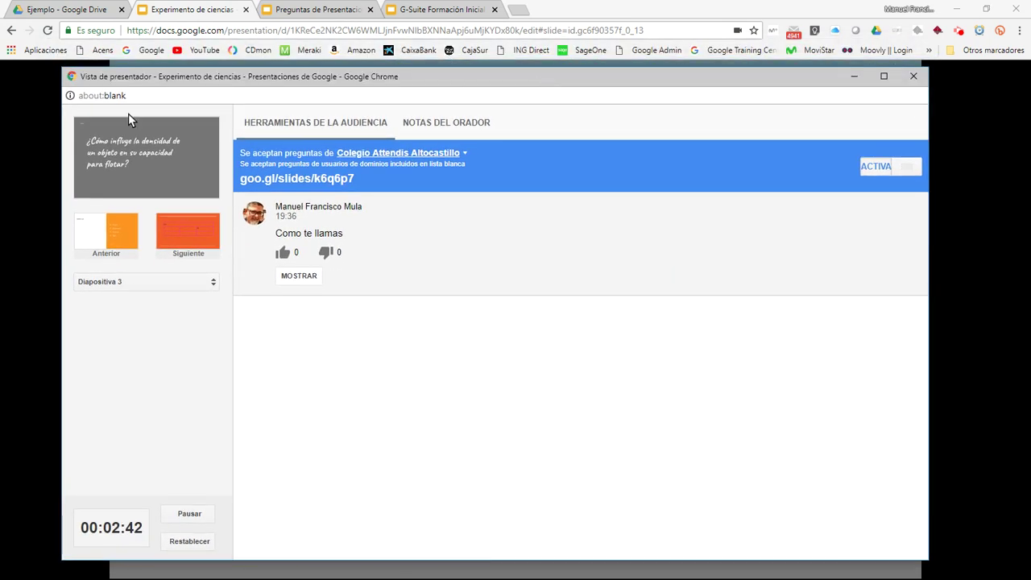
- Advance the slideshow two slides to slide 5 from the presenter view, uncovering the slide to watch the transition
click(192, 235)
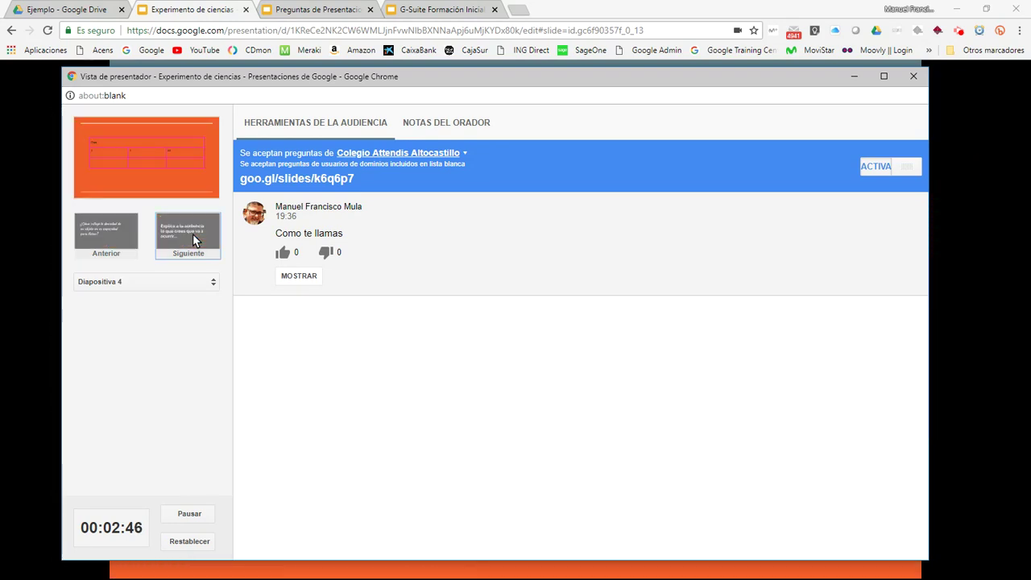
drag(463, 90, 434, 296)
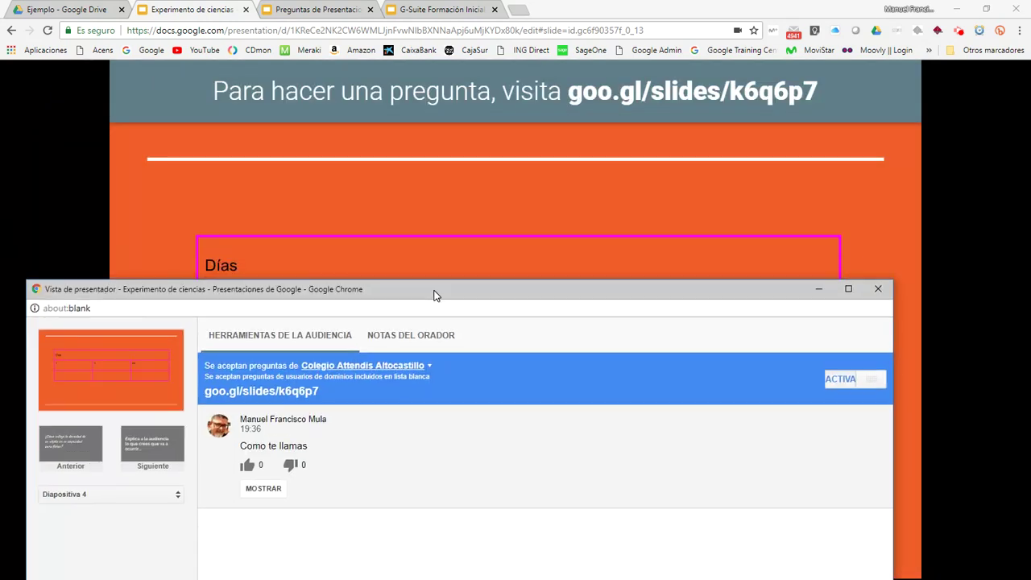
click(151, 446)
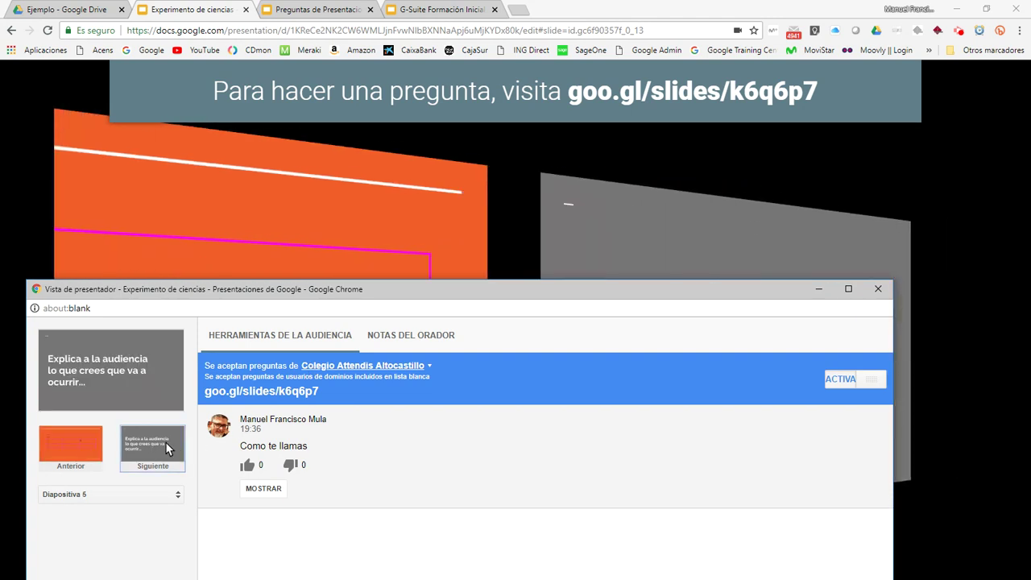
drag(275, 297, 329, 66)
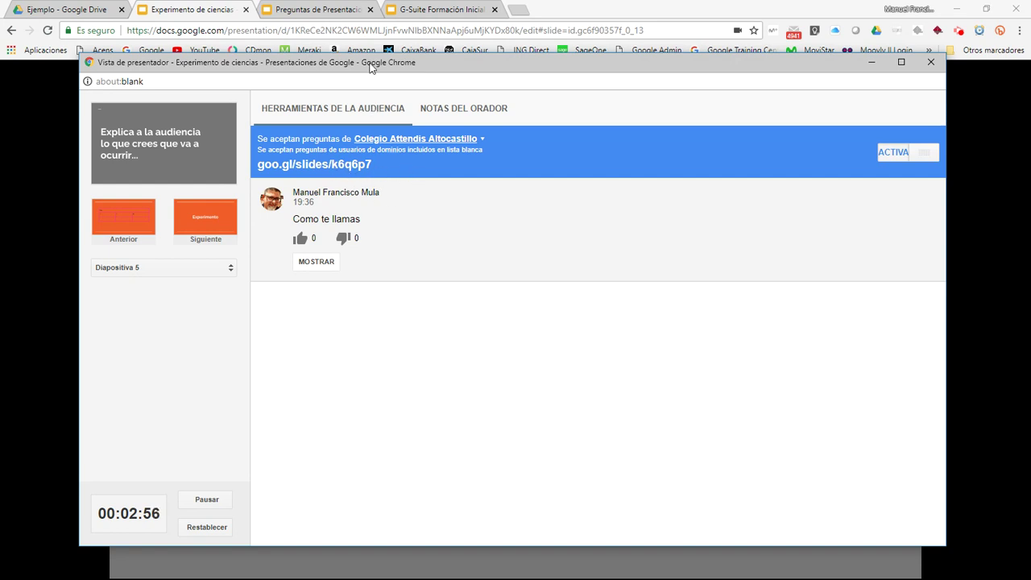
- Turn off accepting audience questions in the presenter view and move its window back over the slideshow
drag(371, 68, 332, 278)
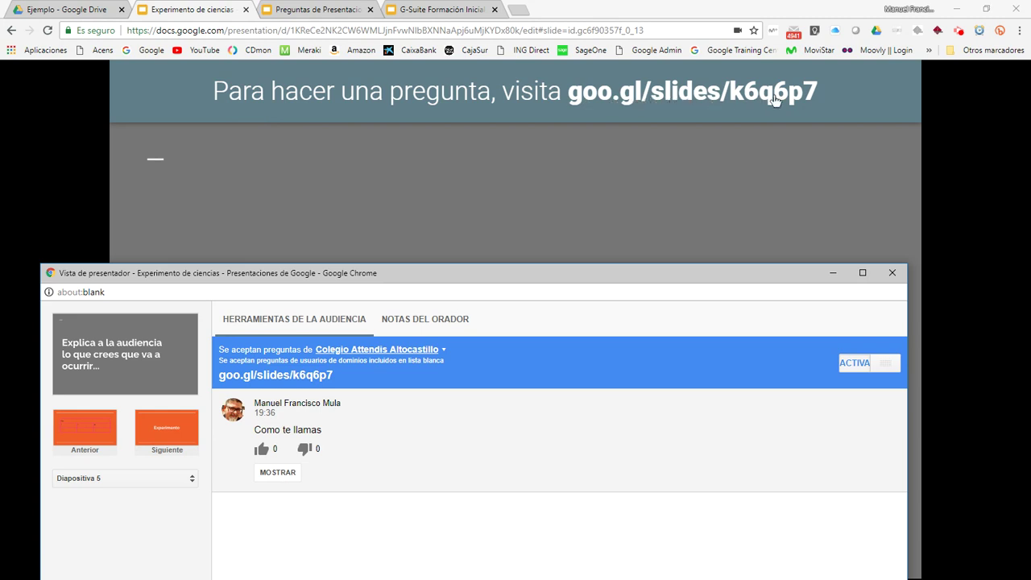
drag(374, 276, 359, 157)
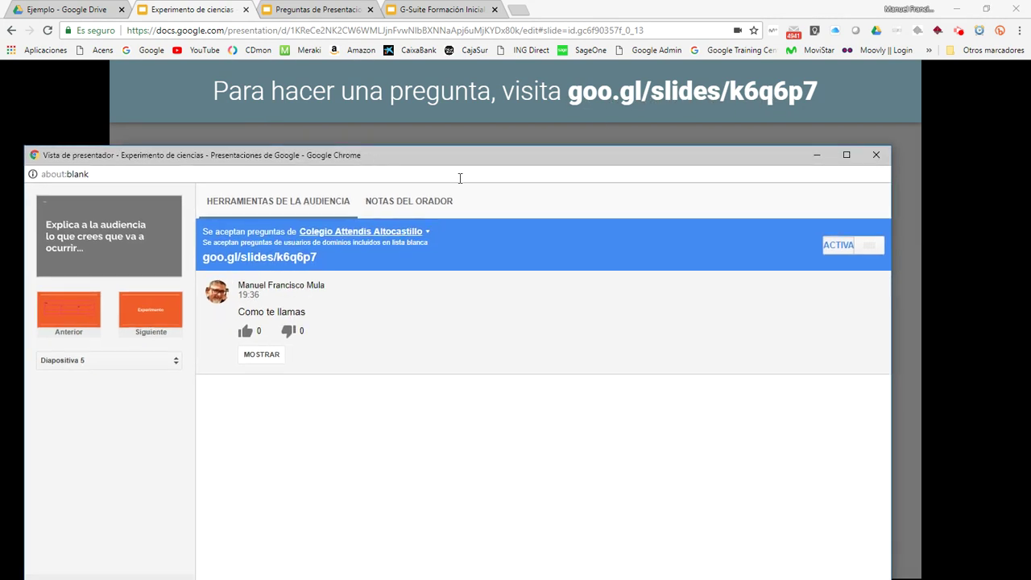
click(847, 251)
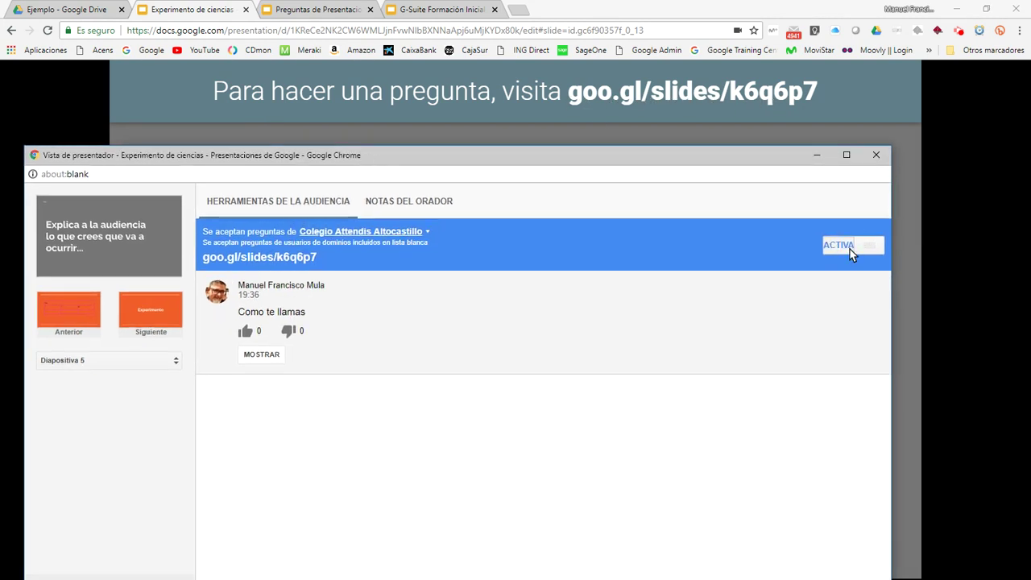
drag(407, 156, 449, 87)
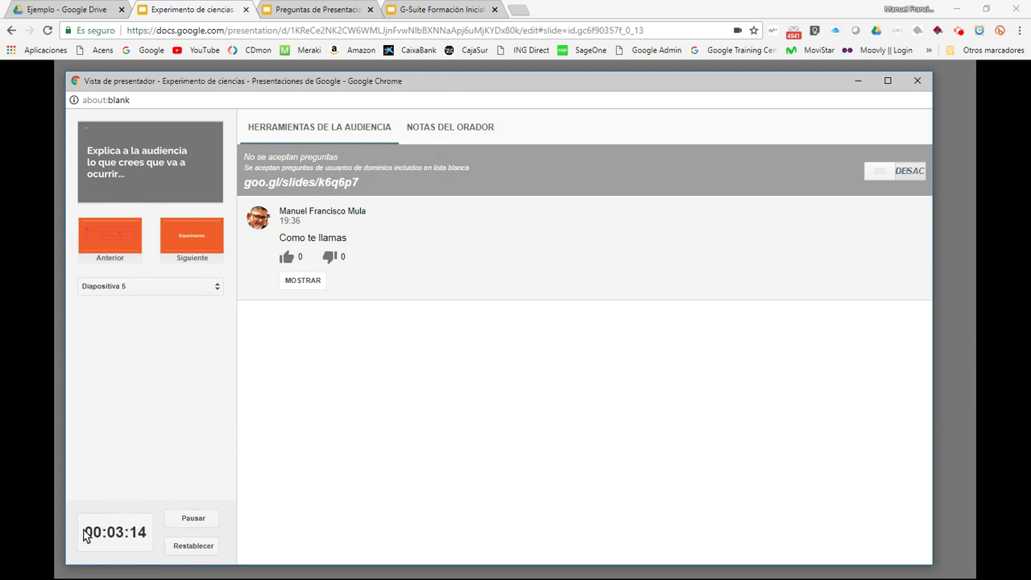
- Open the speaker notes in the presenter view, advance to slide 6 and go back to the previous slide
click(444, 127)
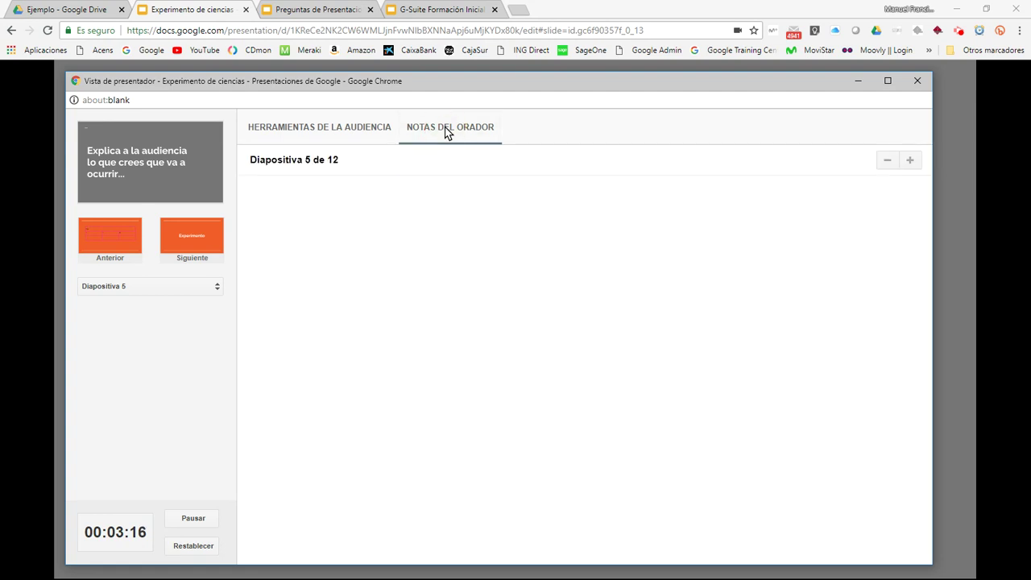
click(183, 245)
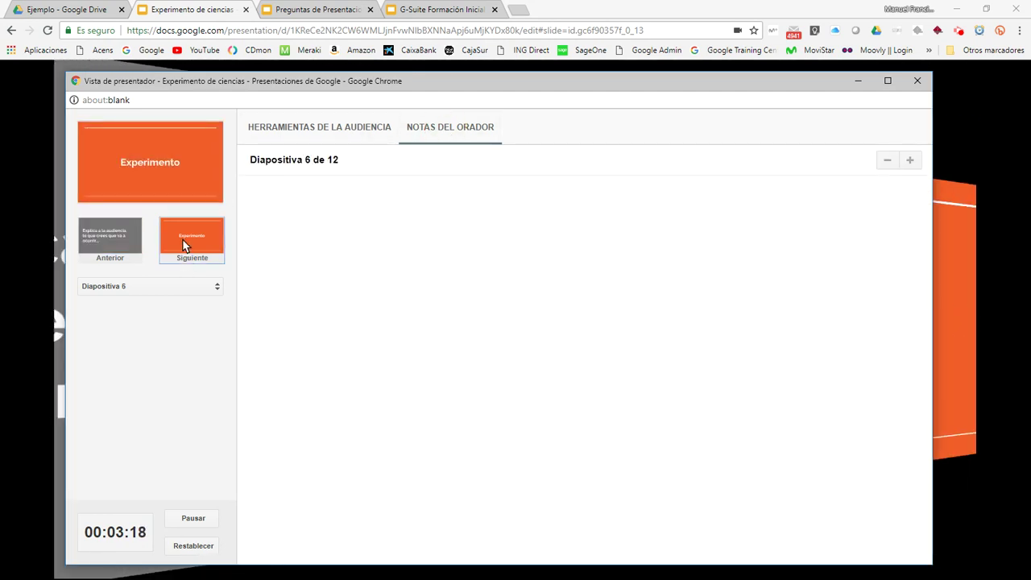
click(110, 247)
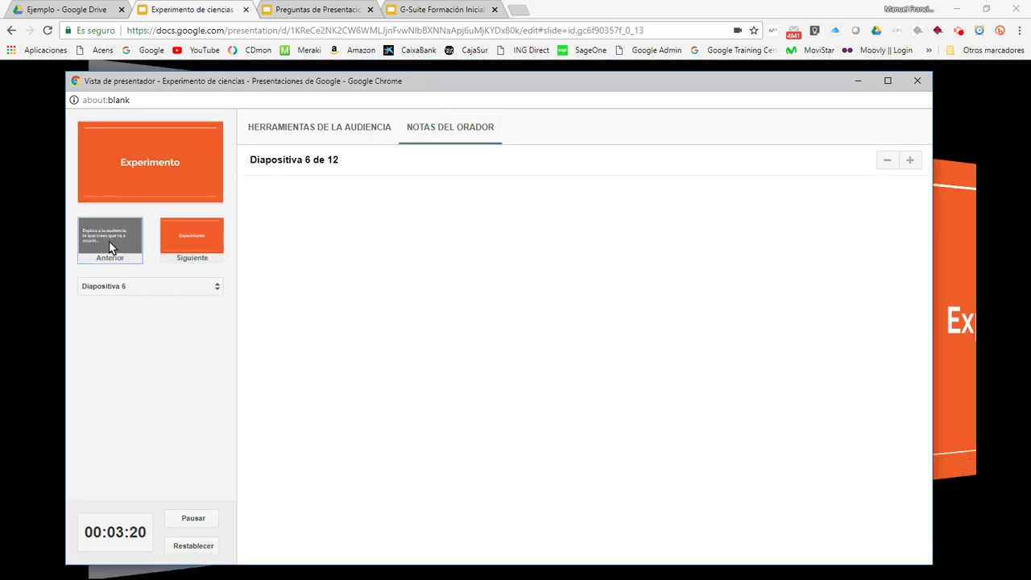
- Go back through the slideshow to slide 2 from the presenter view
click(110, 247)
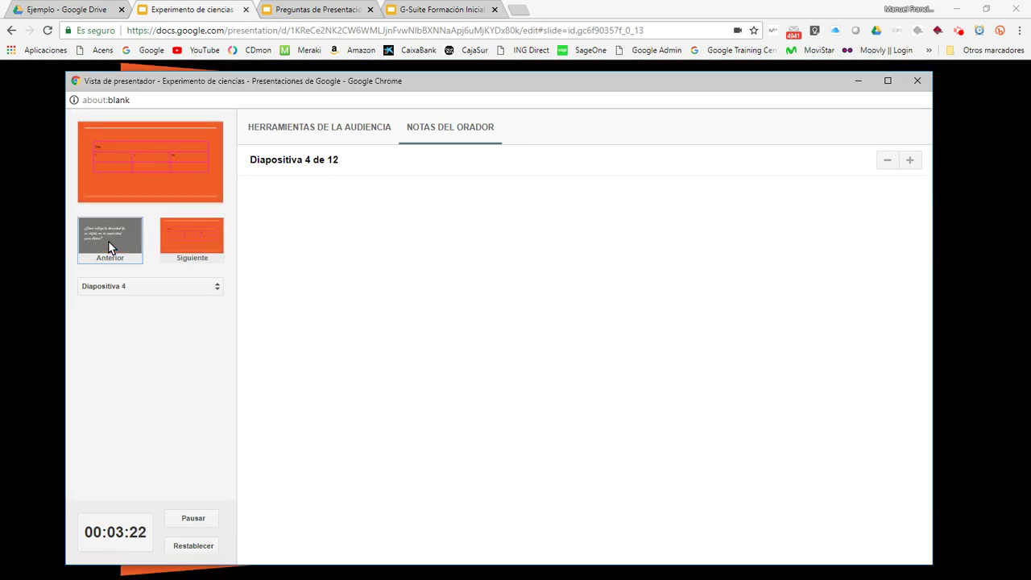
click(109, 247)
click(109, 241)
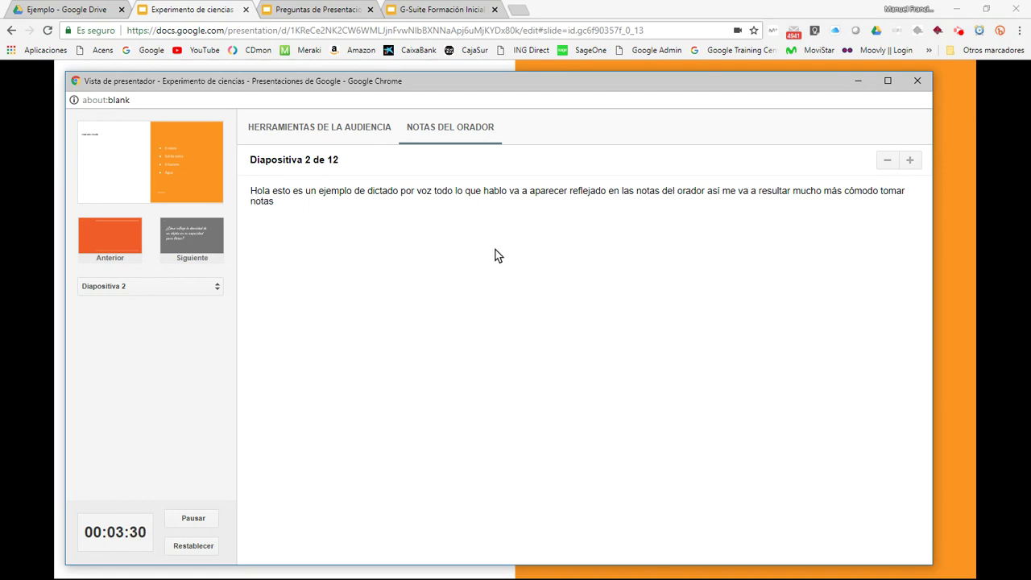
- Enlarge the text of slide 2's speaker notes several sizes in the presenter view
click(909, 159)
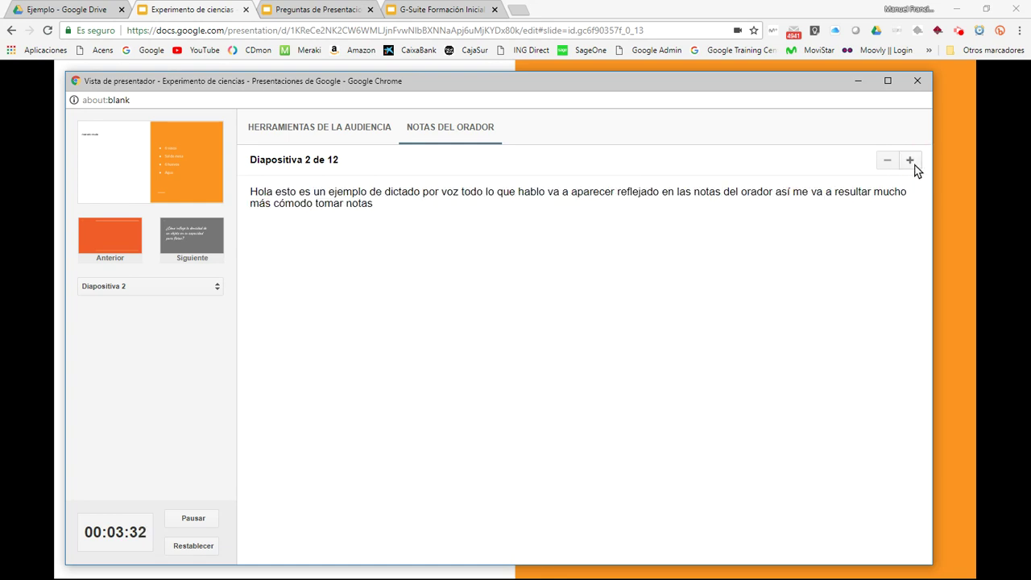
click(910, 160)
click(909, 159)
click(909, 160)
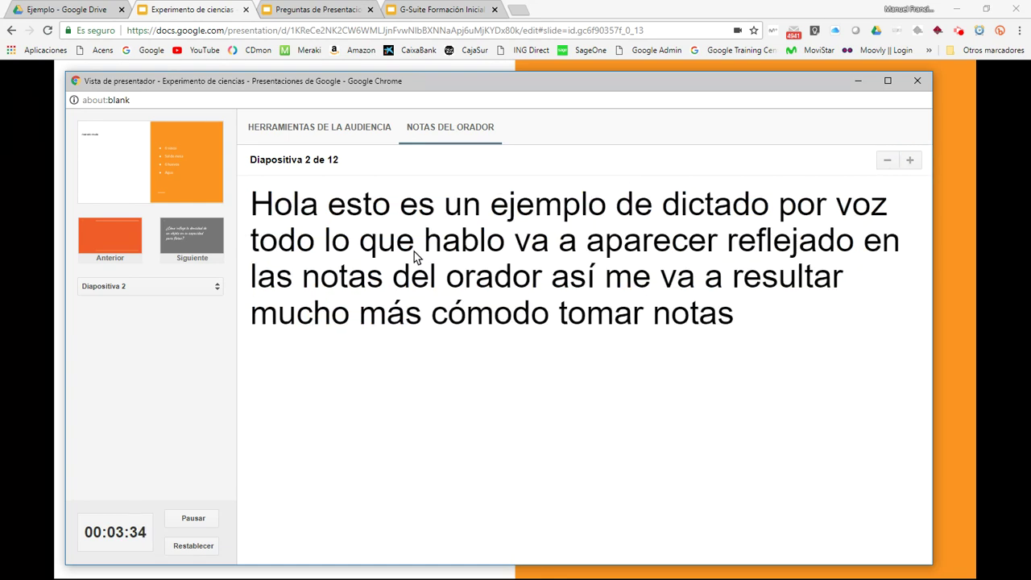
- Show the audience tools in the presenter view, then move its window off the slideshow to uncover the slide and back over it
click(313, 136)
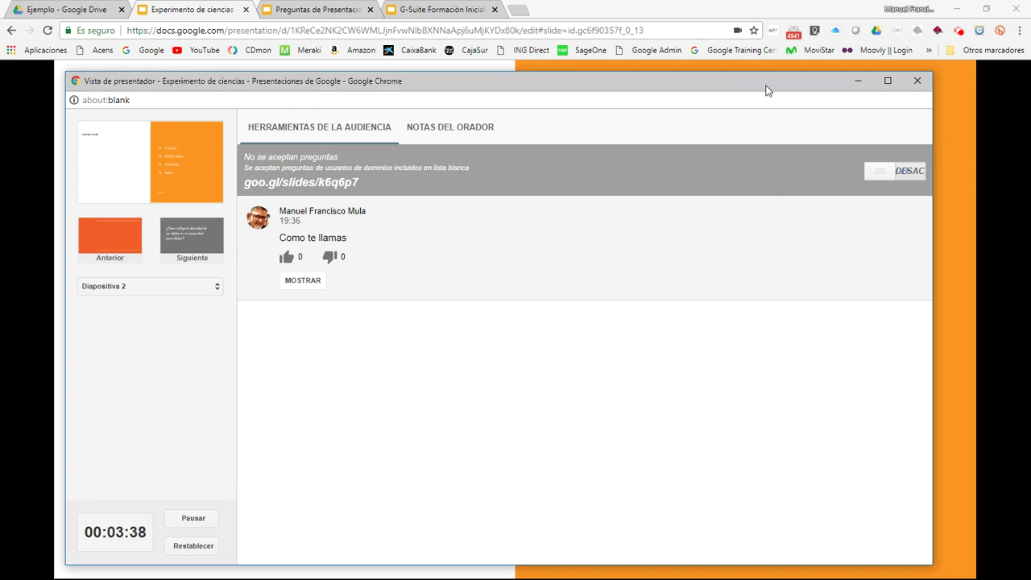
drag(780, 88, 0, 80)
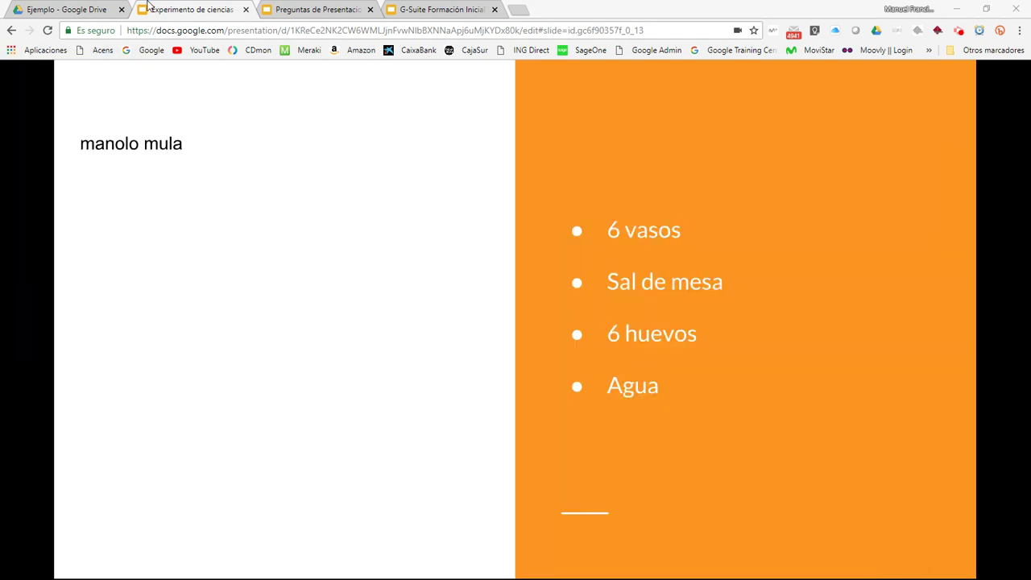
drag(0, 161, 507, 63)
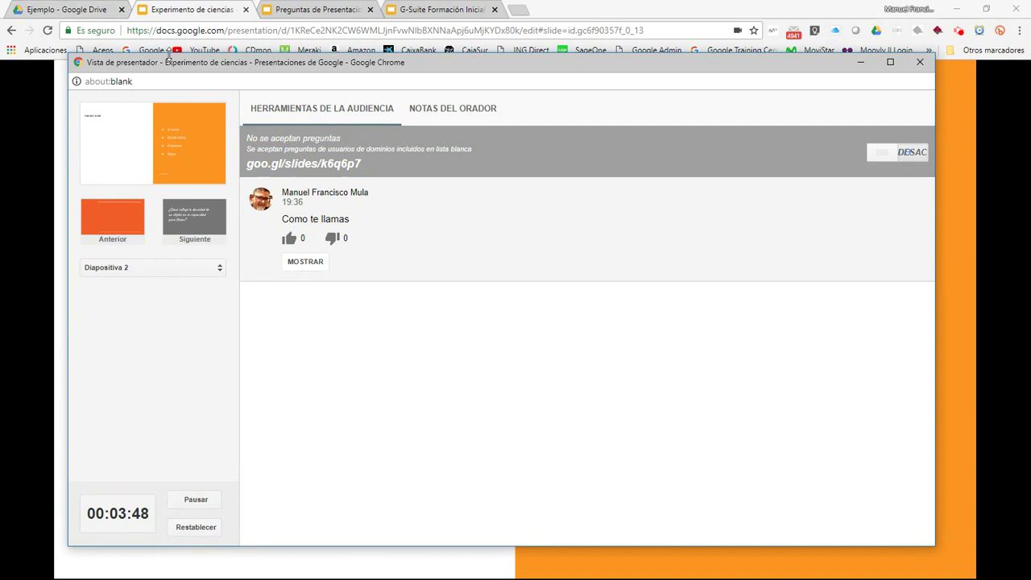
mouse_move(264, 66)
mouse_down()
mouse_move(252, 200)
mouse_move(274, 72)
mouse_up()
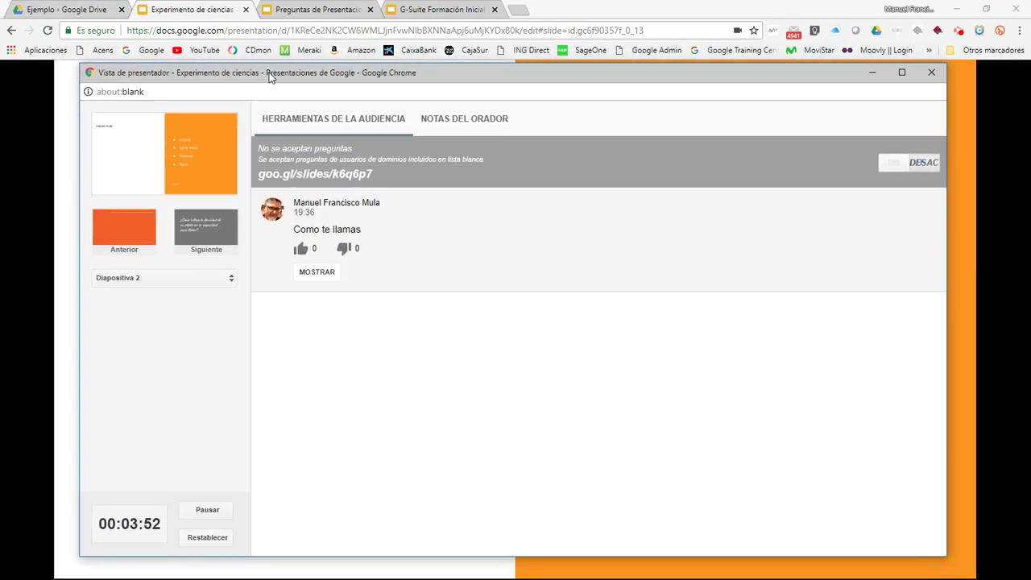